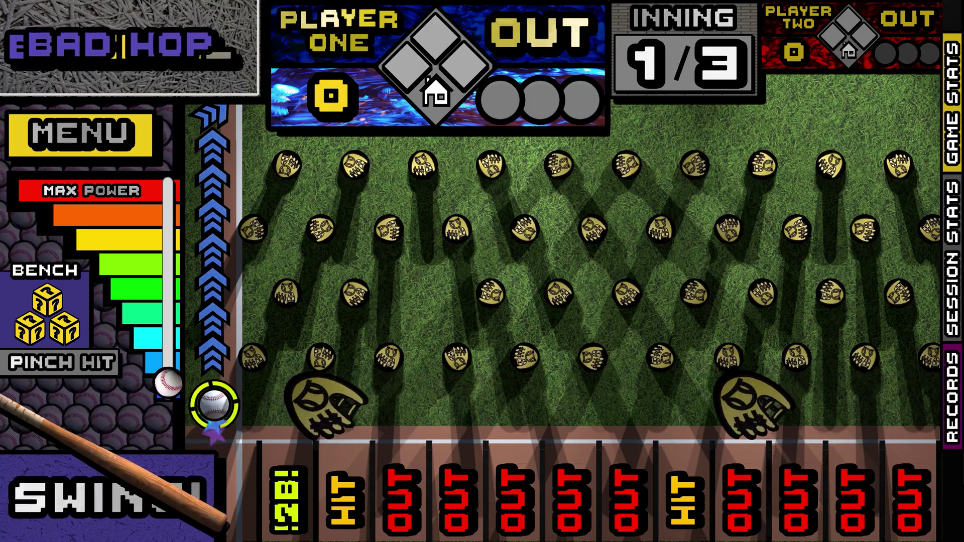
- Swing for Player One, then for Player Two, sending each ball up the peg lane
key(space)
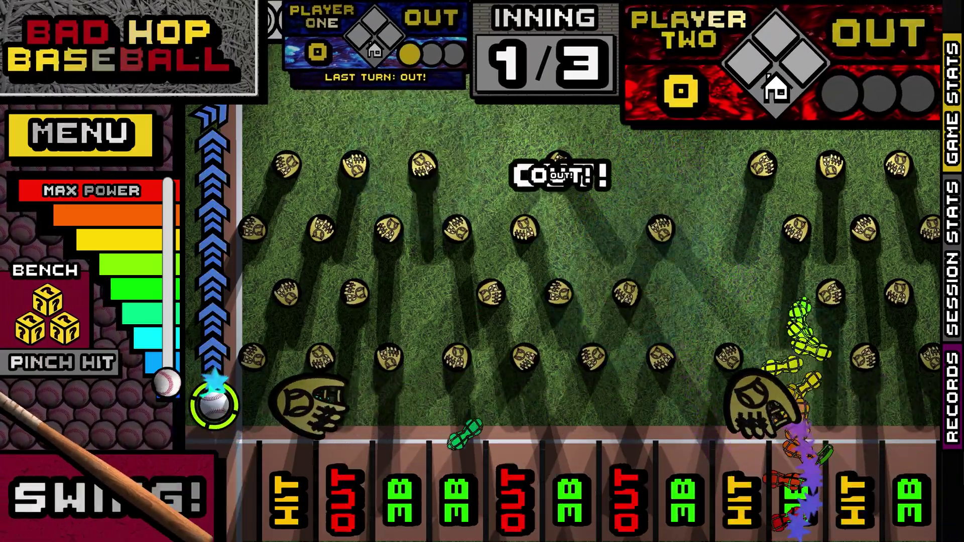
key(space)
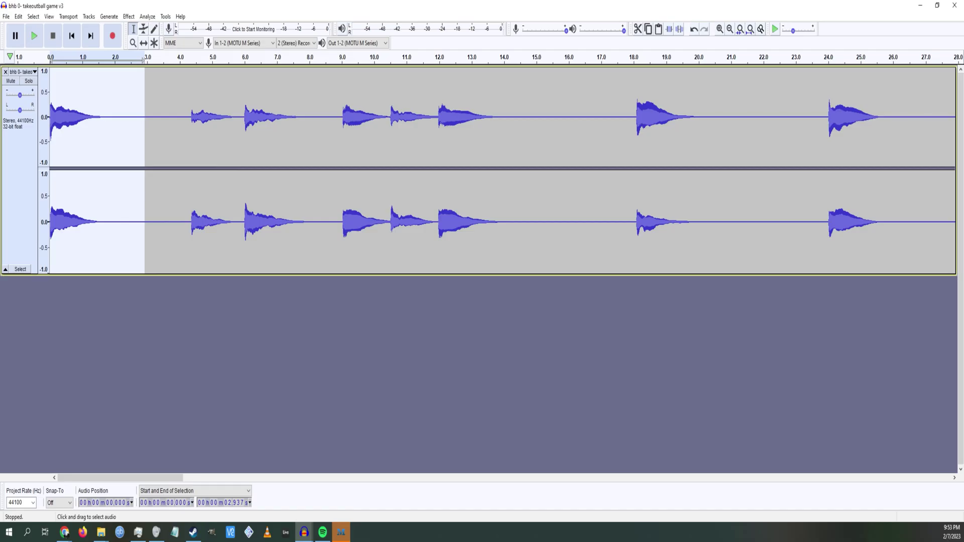
- Select two single ping notes in the waveform, the second one further right along the track
drag(387, 120, 340, 120)
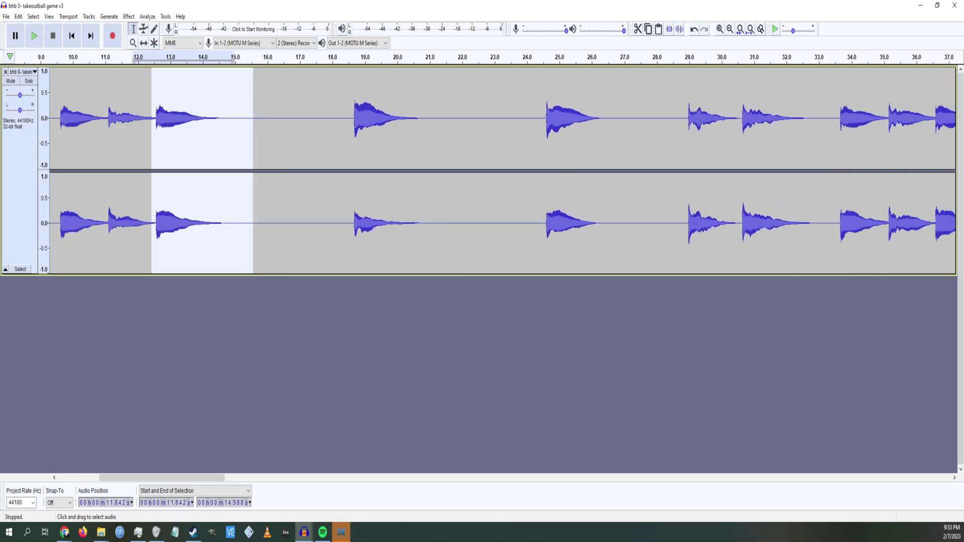
scroll(503, 171, right, 10)
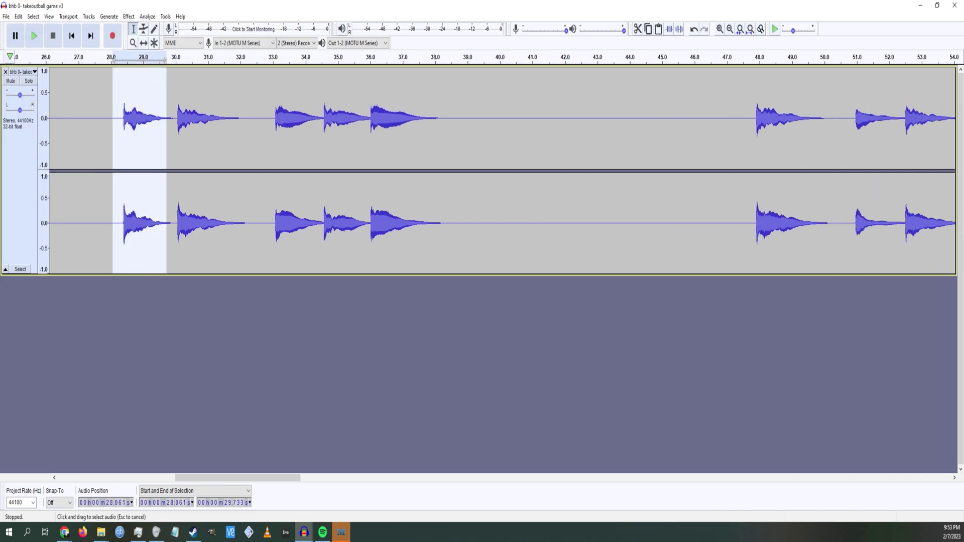
drag(165, 121, 177, 120)
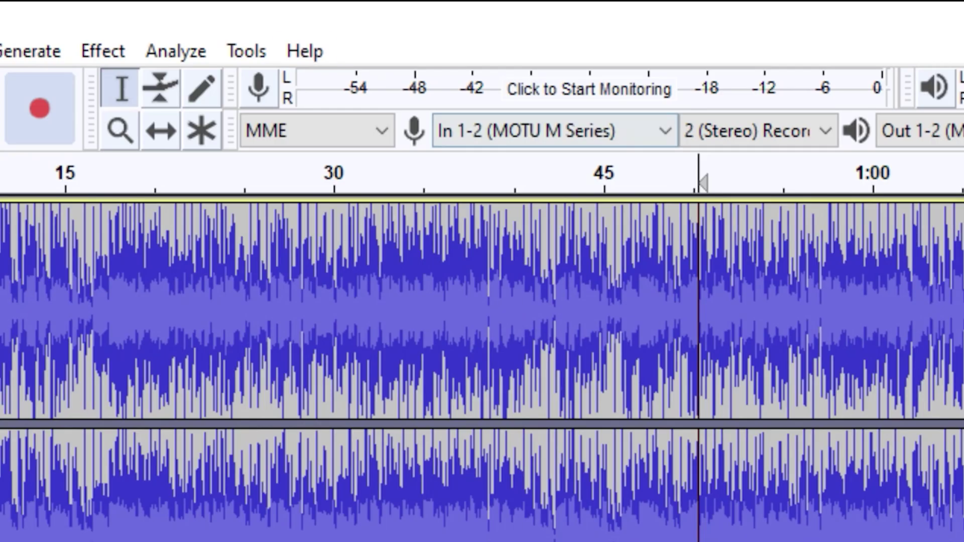
- Create a new macro named 'Trim' under Tools > Macros and begin inserting its first command
key(alt+t)
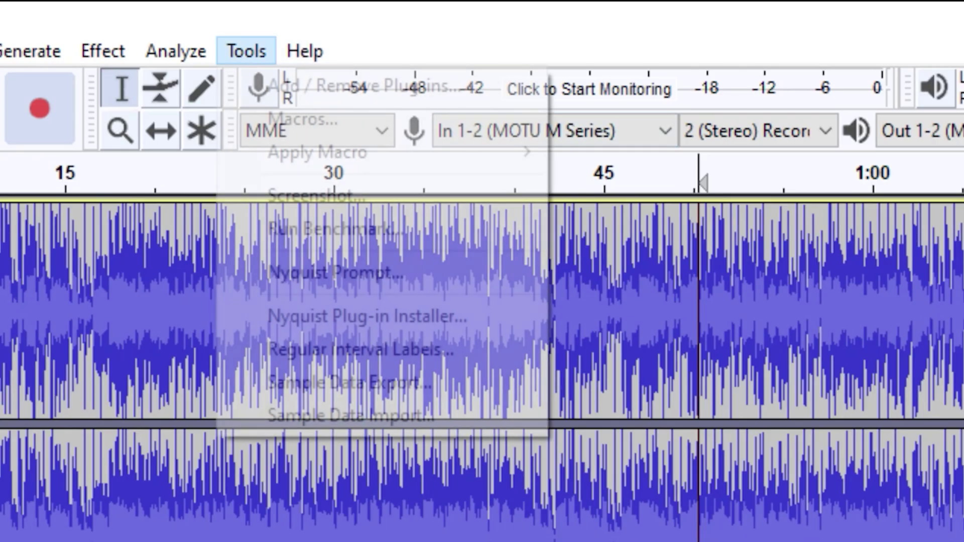
key(Down)
key(Return)
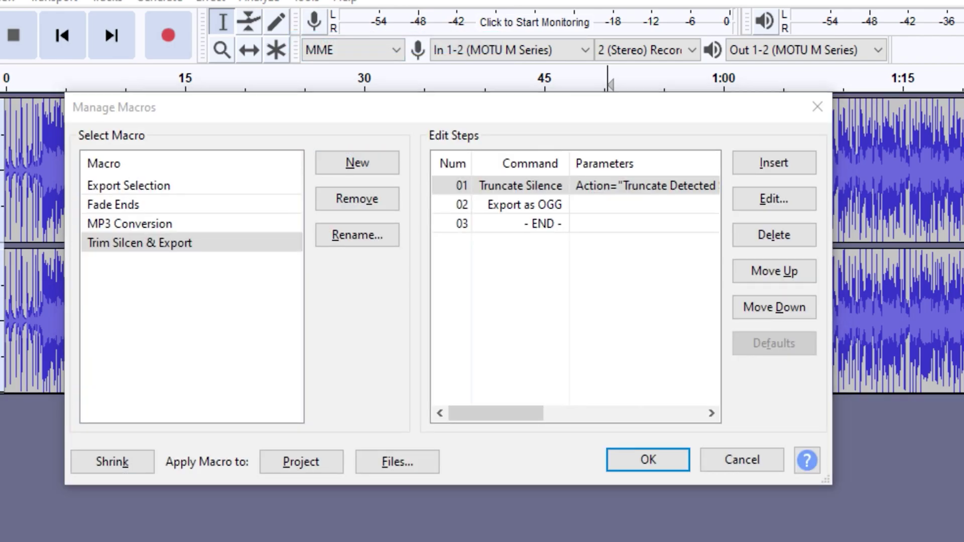
key(alt+n)
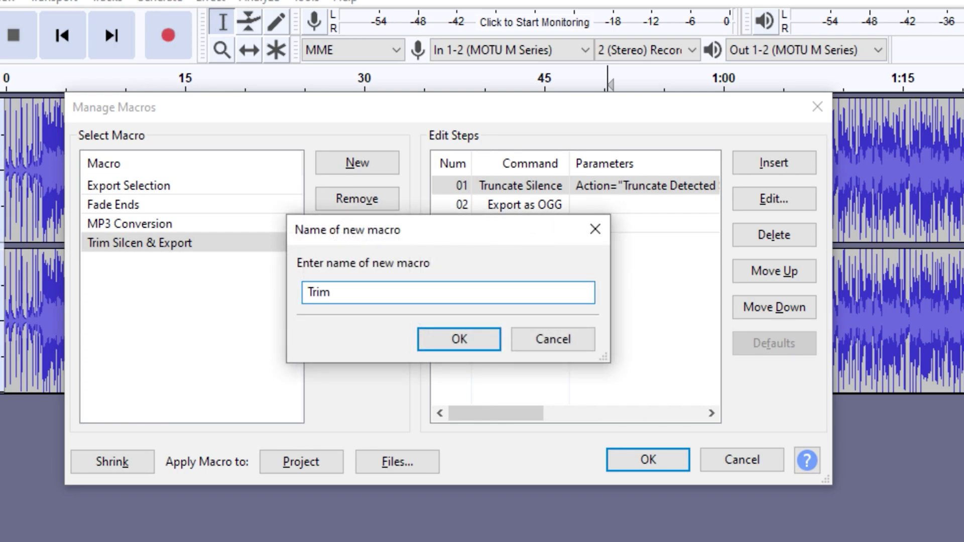
text(Trim)
key(Return)
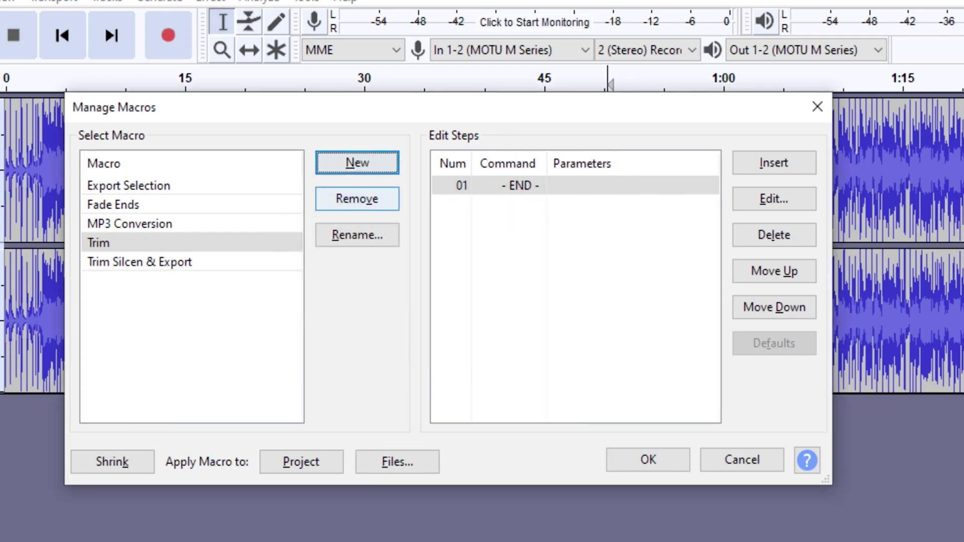
click(774, 163)
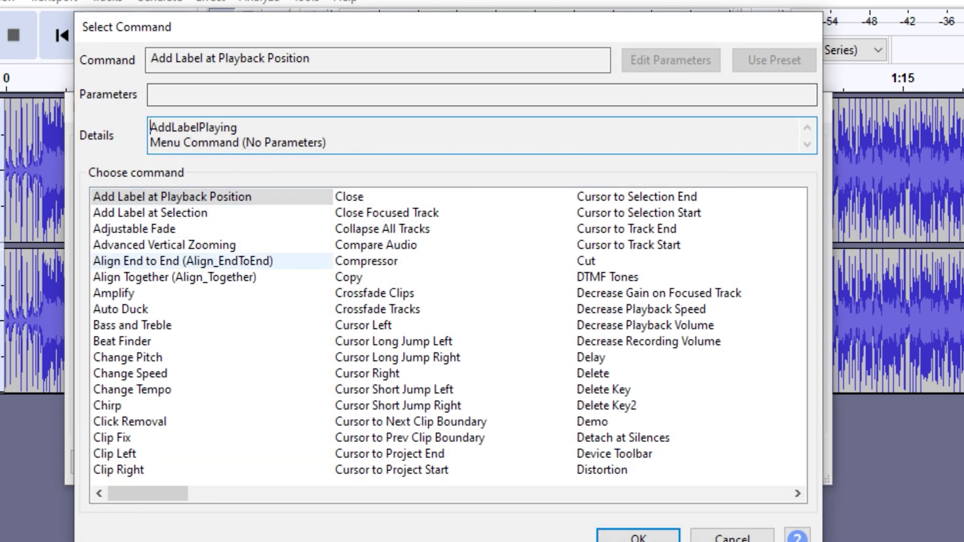
scroll(452, 422, down, 3)
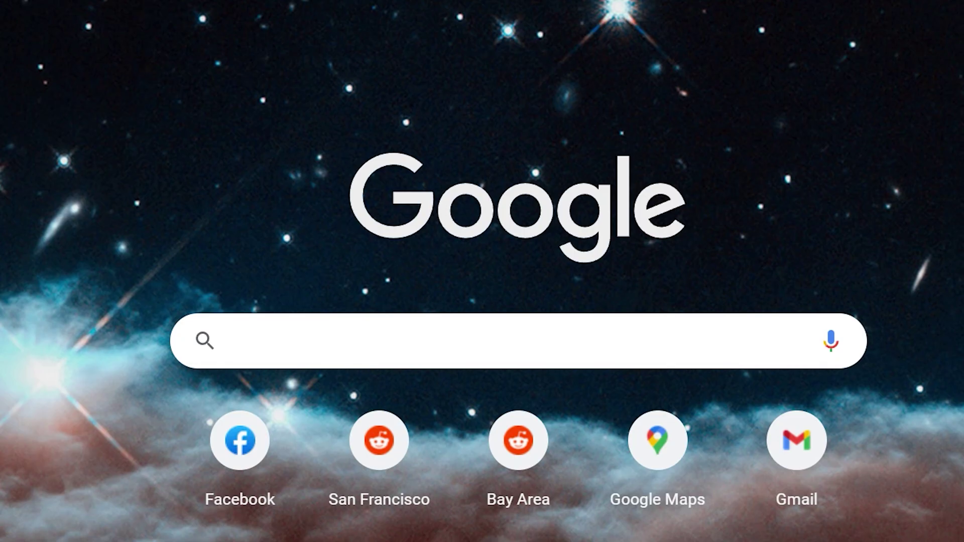
- Google how to play a song one note at a time as a ball bounces, then 'unity collision detection'
text(how do I play a song one note at)
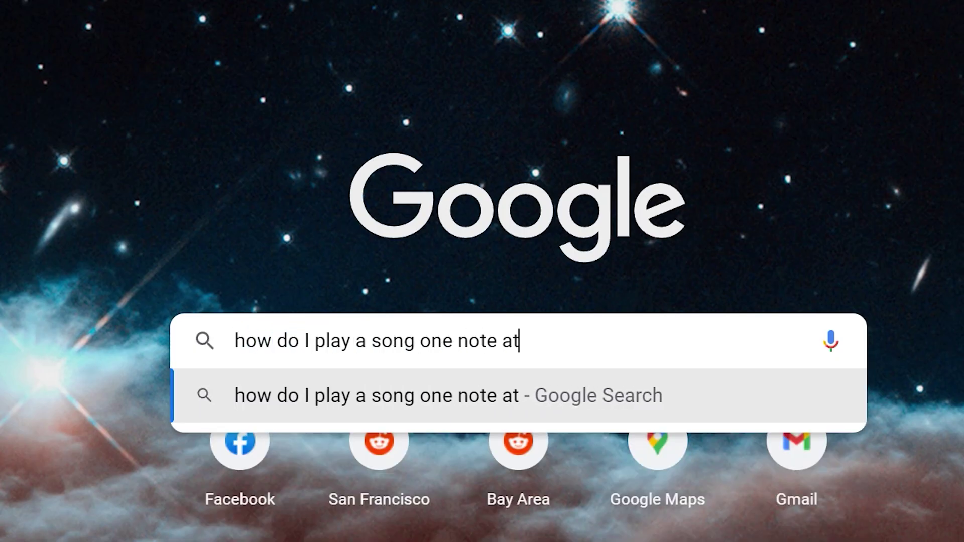
text( a time as a ball bounces along un)
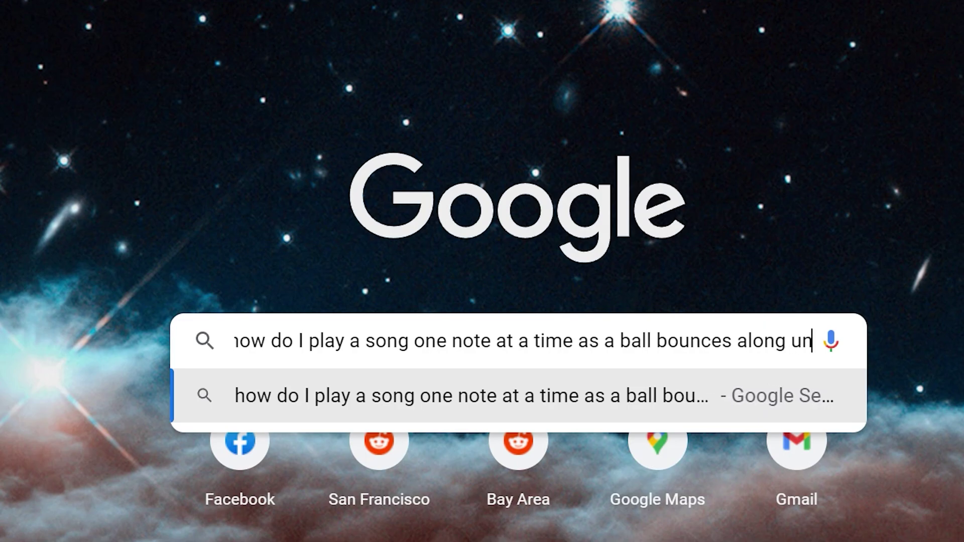
key(Return)
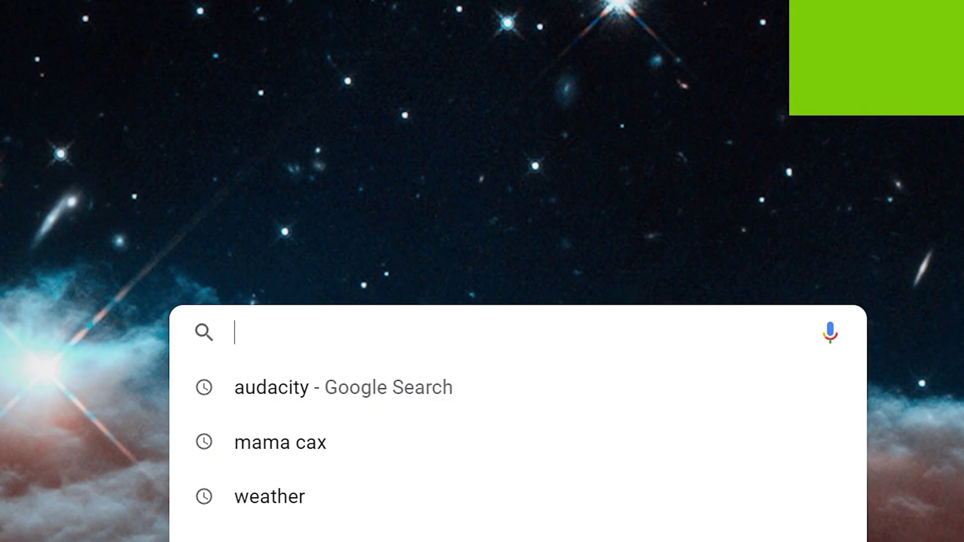
text(unity collision)
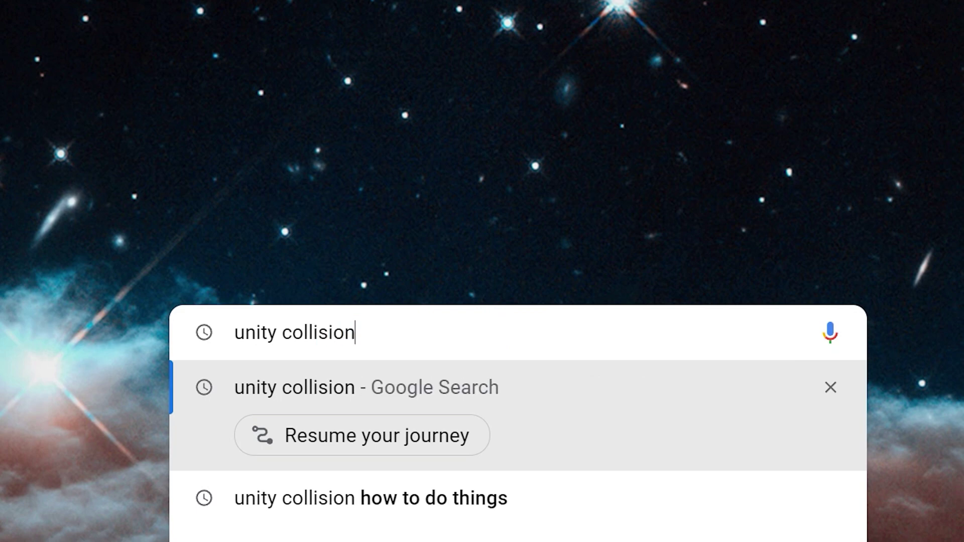
text( detection)
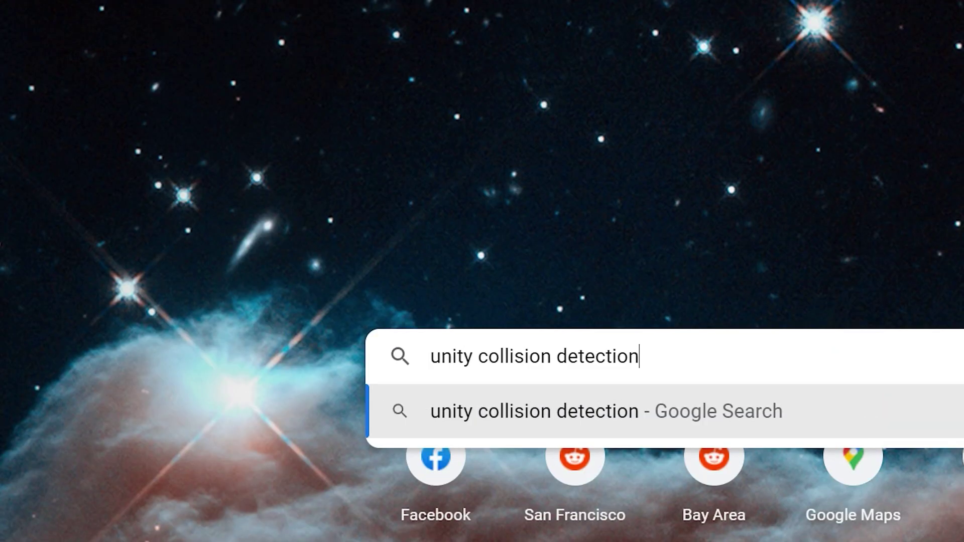
key(Return)
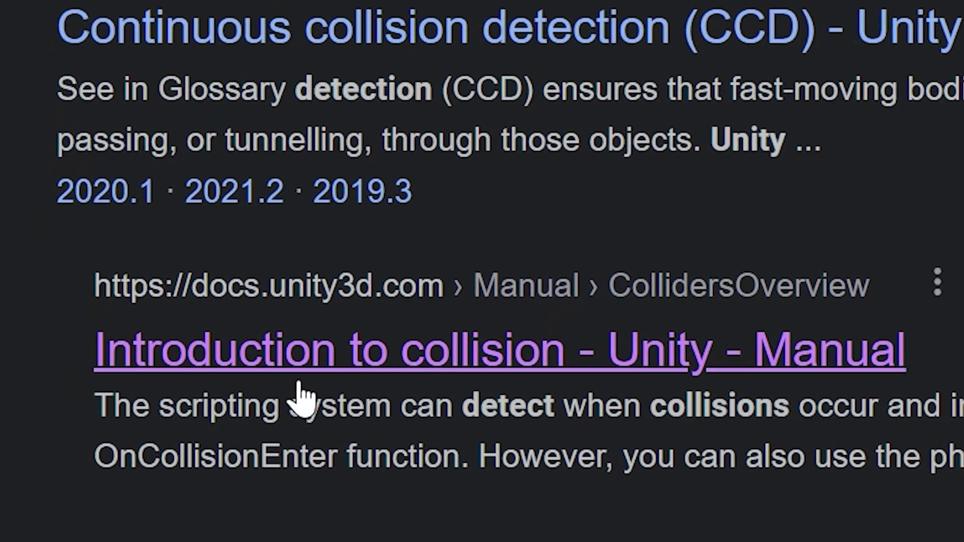
- Open the Introduction to collision manual page and select the paragraph on primitive collider types
click(269, 389)
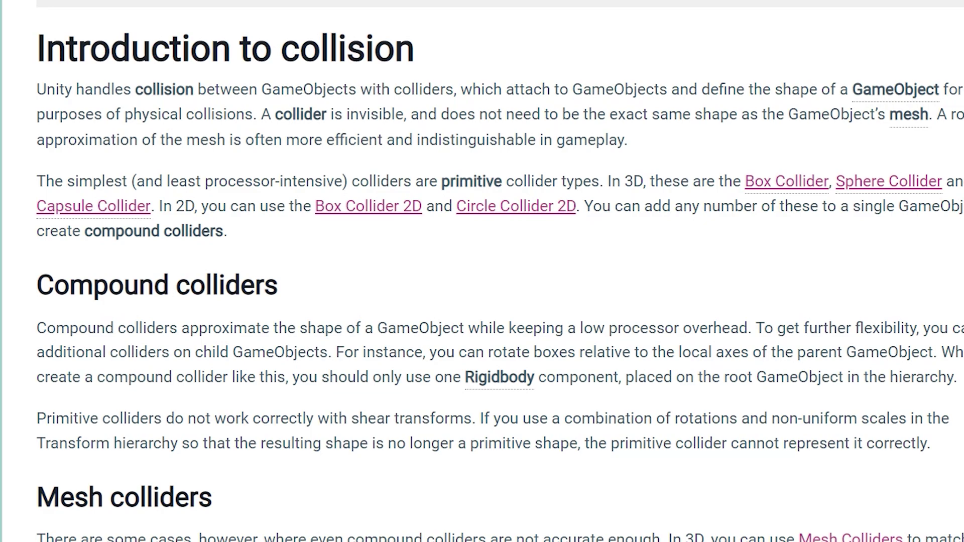
double_click(425, 90)
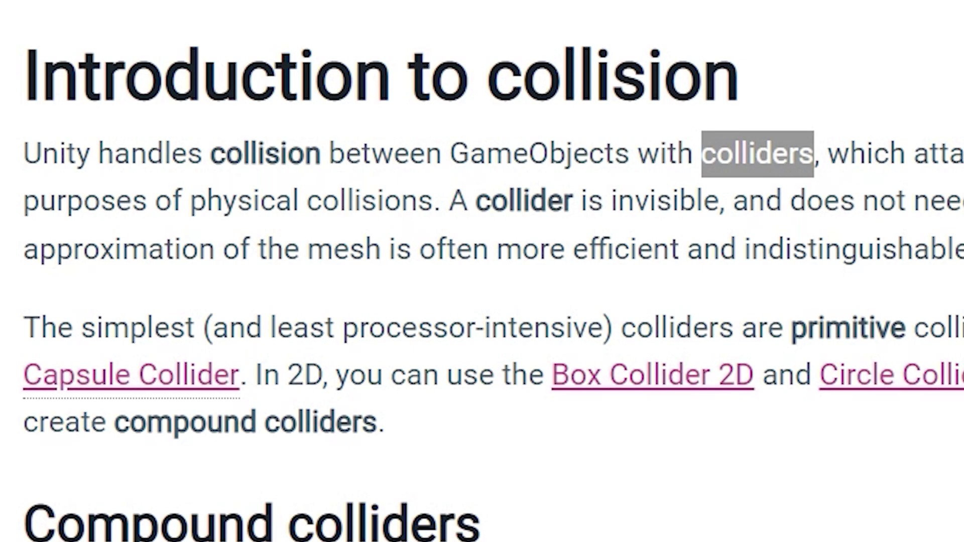
click(35, 313)
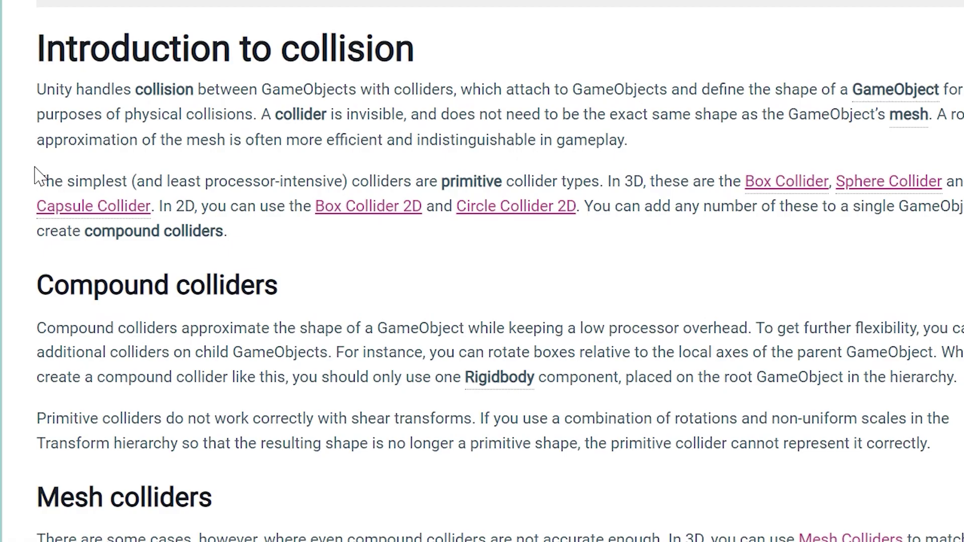
drag(35, 177, 239, 231)
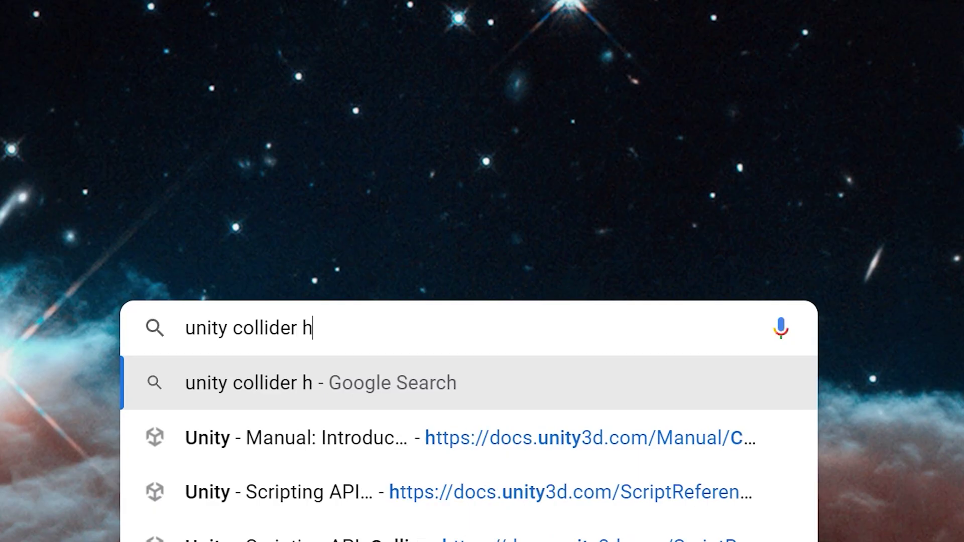
- Search Google for Unity collider help and open the Scripting API: Collider page
text(ow to do something)
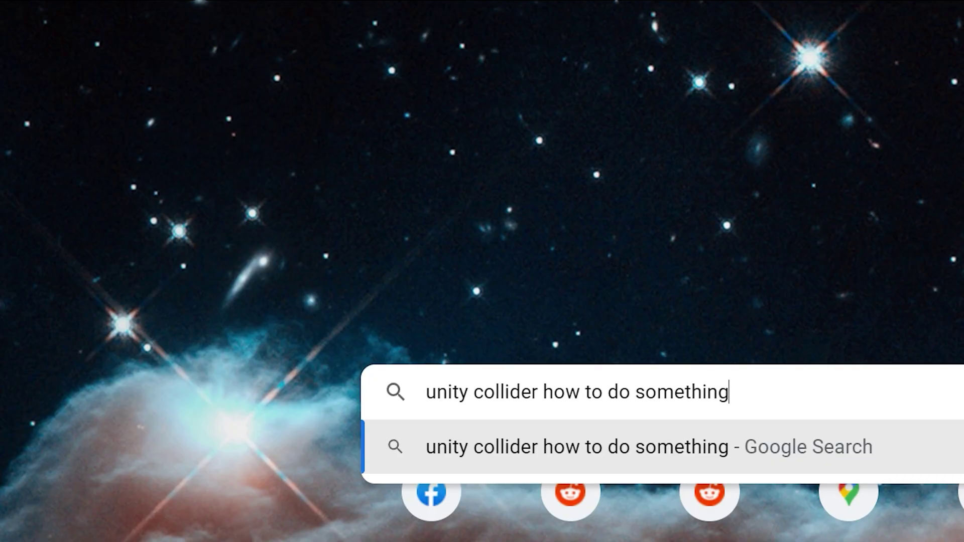
key(Return)
scroll(482, 271, down, 15)
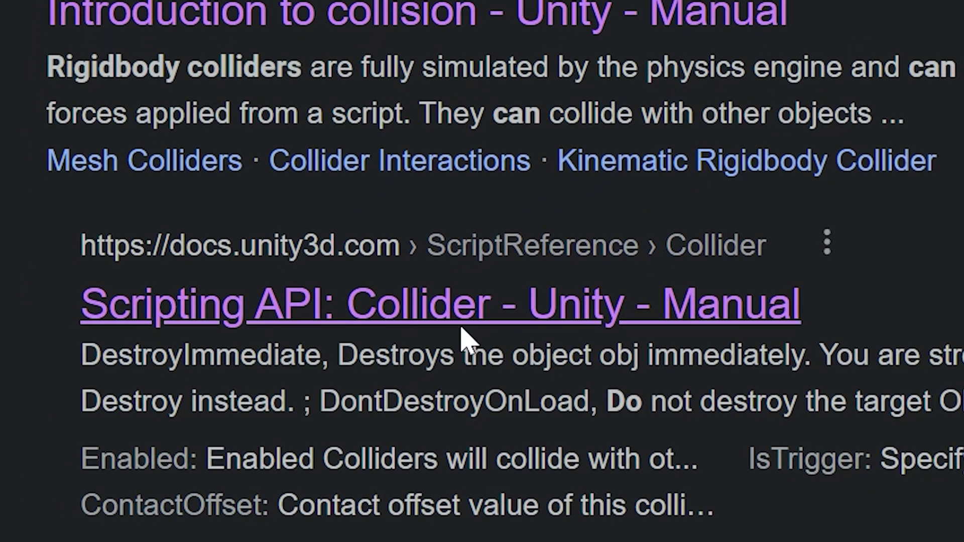
click(462, 325)
- Select the OnCollisionEnter message row together with its full description
scroll(462, 326, down, 8)
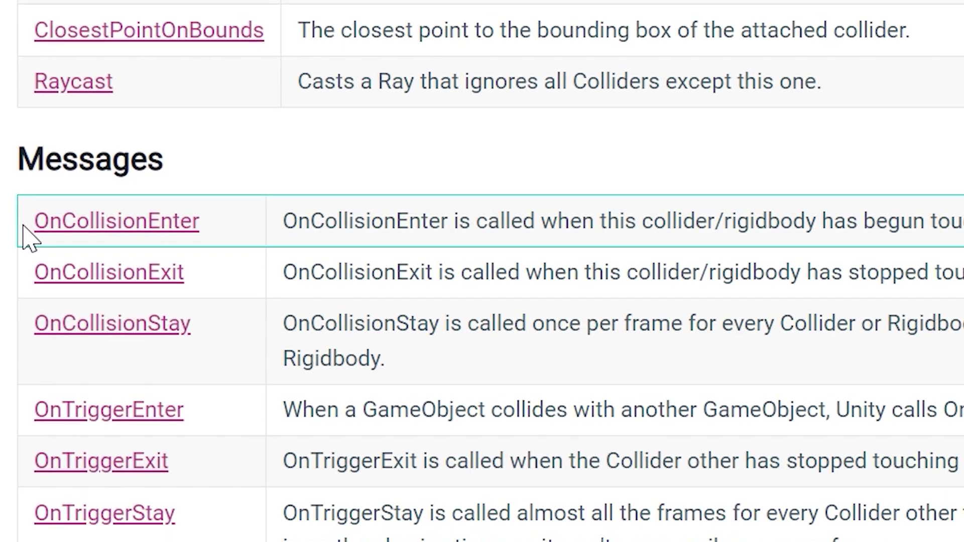
drag(30, 216, 932, 228)
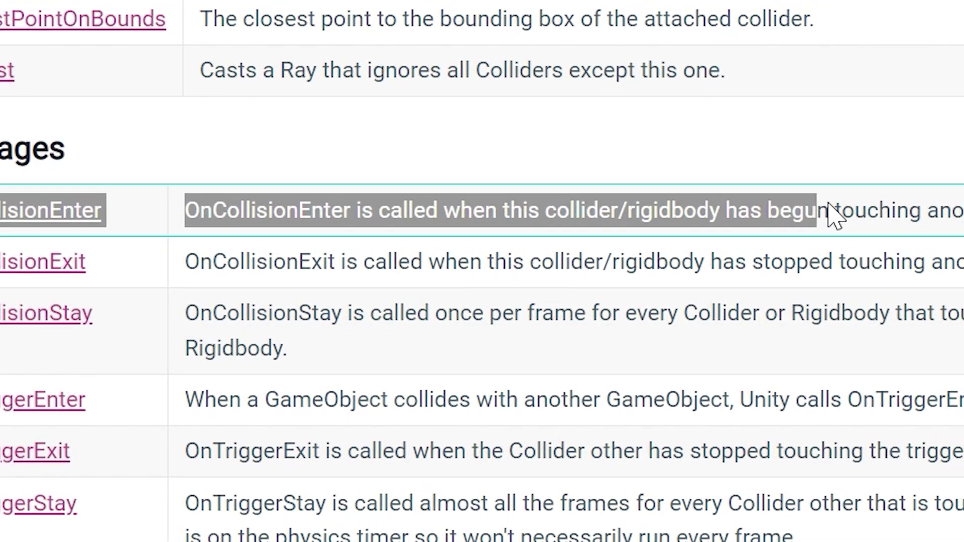
drag(834, 213, 963, 214)
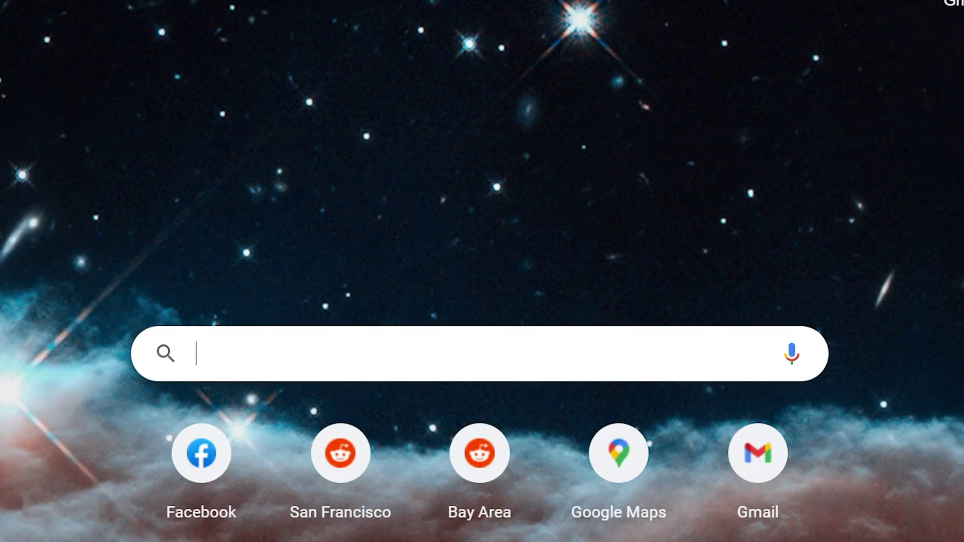
- Search 'unity how to play a sound', open the 'How to play audio in Unity' article, then select the next PingSound object
text(unity how to play a)
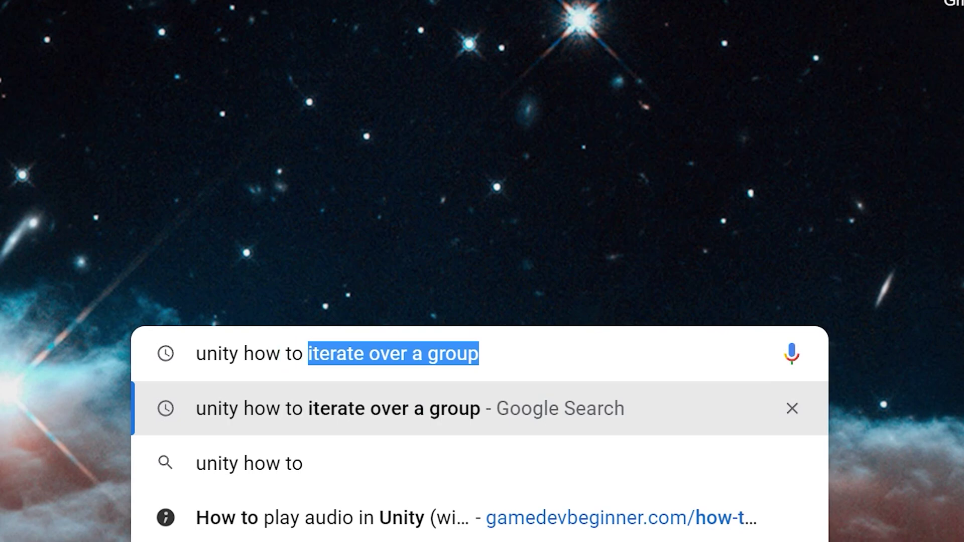
text( sound)
key(Return)
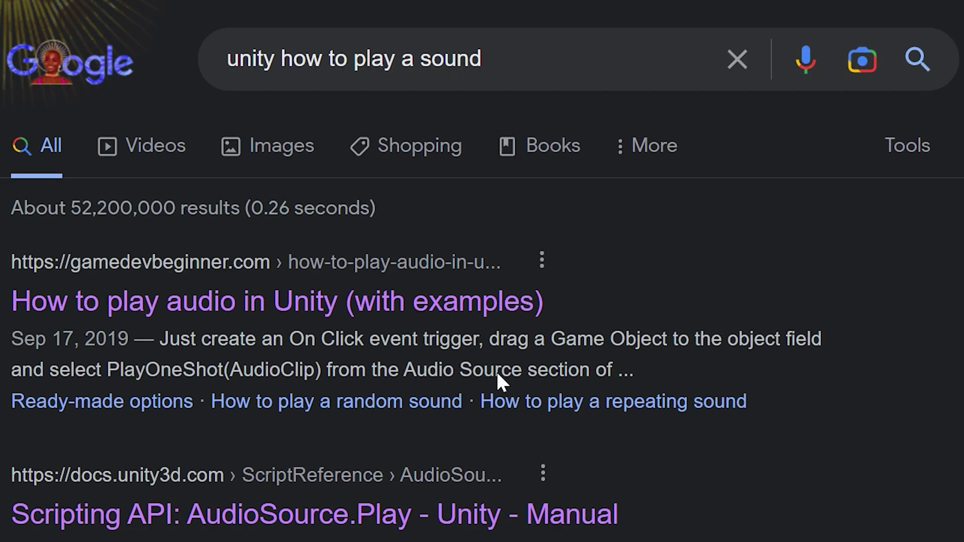
click(271, 311)
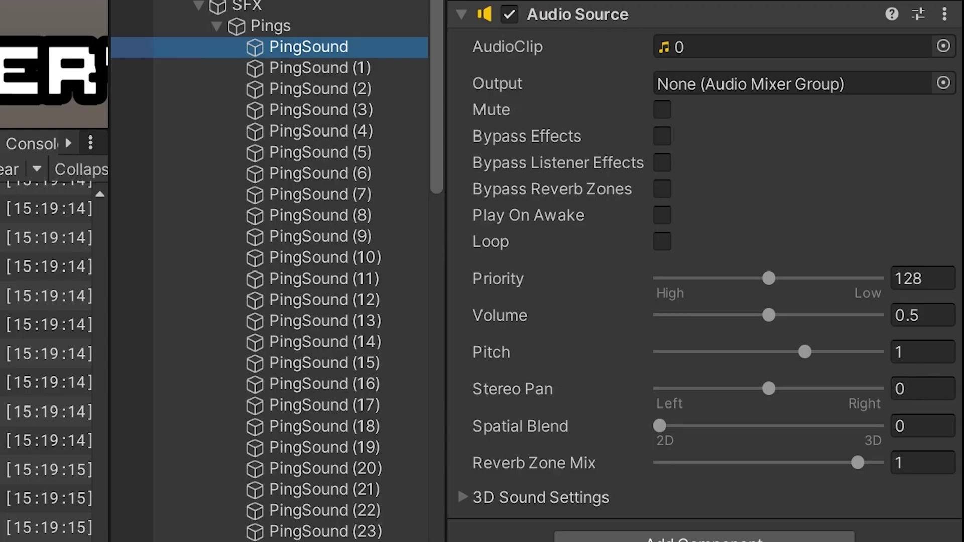
key(Down)
key(Down)
key(Down)
key(Down)
key(Down)
key(Down)
key(Down)
key(Down)
key(Down)
key(Down)
key(Down)
key(Down)
key(Down)
key(Down)
key(Down)
key(Down)
key(Down)
key(Down)
key(Down)
key(Down)
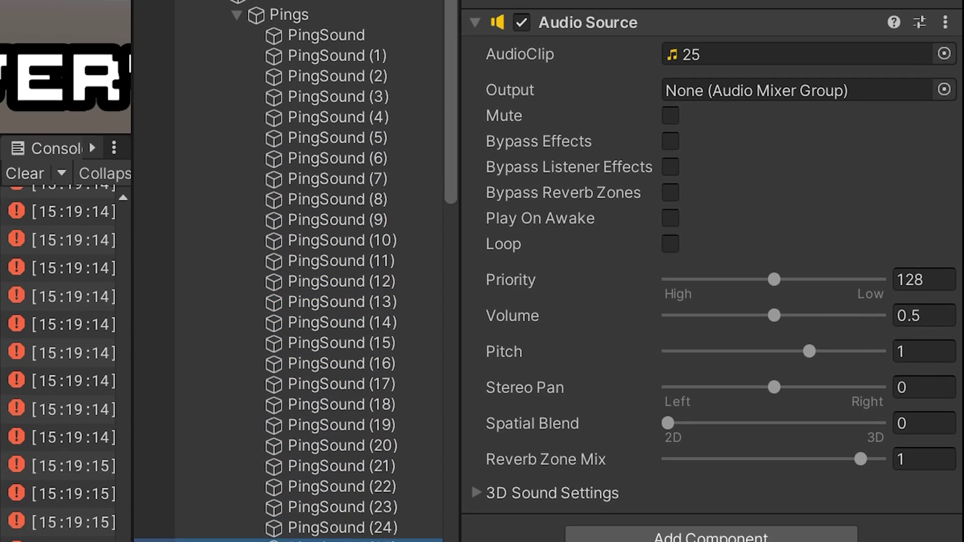
- Step down through the later PingSound objects, checking each one's numbered AudioClip
key(Down)
key(Down)
key(Down)
key(Down)
key(Down)
key(Down)
key(Down)
key(Down)
key(Down)
key(Down)
key(Down)
key(Down)
key(Down)
key(Down)
key(Down)
key(Down)
key(Down)
key(Down)
key(Down)
key(Down)
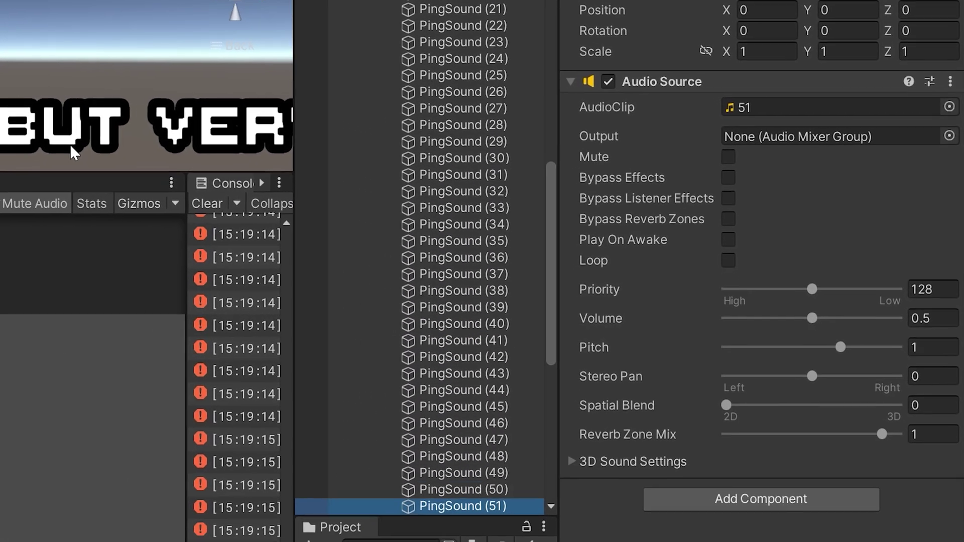
key(Down)
key(Down)
key(Down)
key(Down)
key(Down)
key(Down)
key(Down)
key(Down)
key(Down)
key(Down)
key(Down)
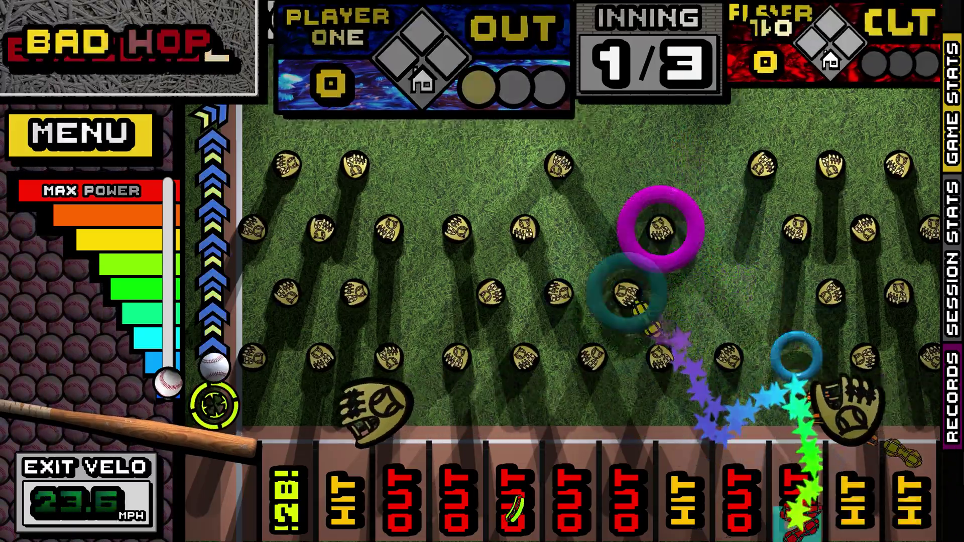
- Bat four balls up the chute so they bounce through the glove pegs
key(space)
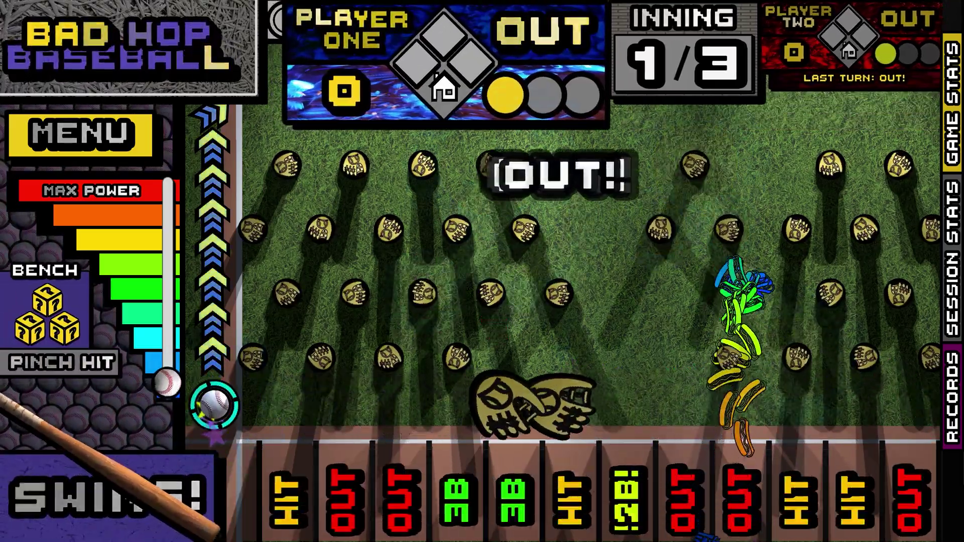
key(space)
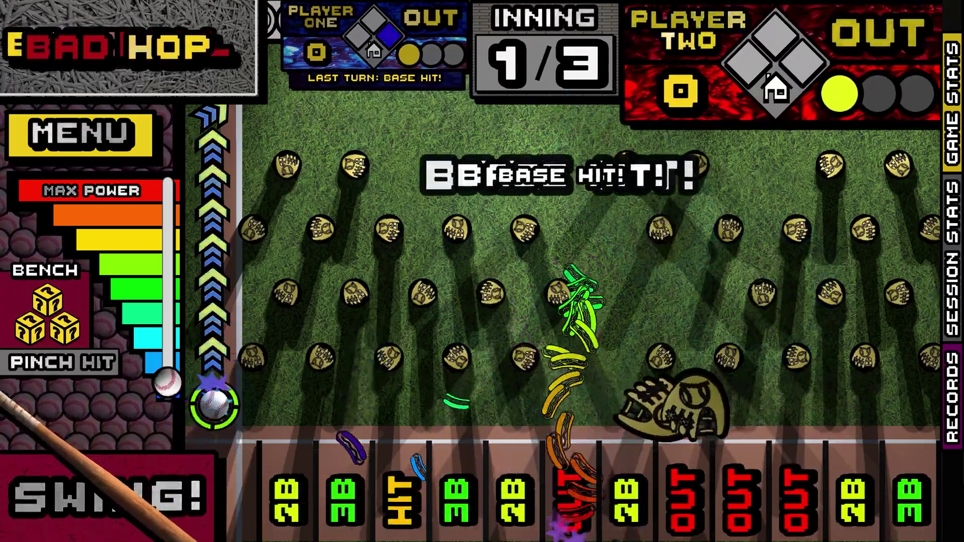
key(space)
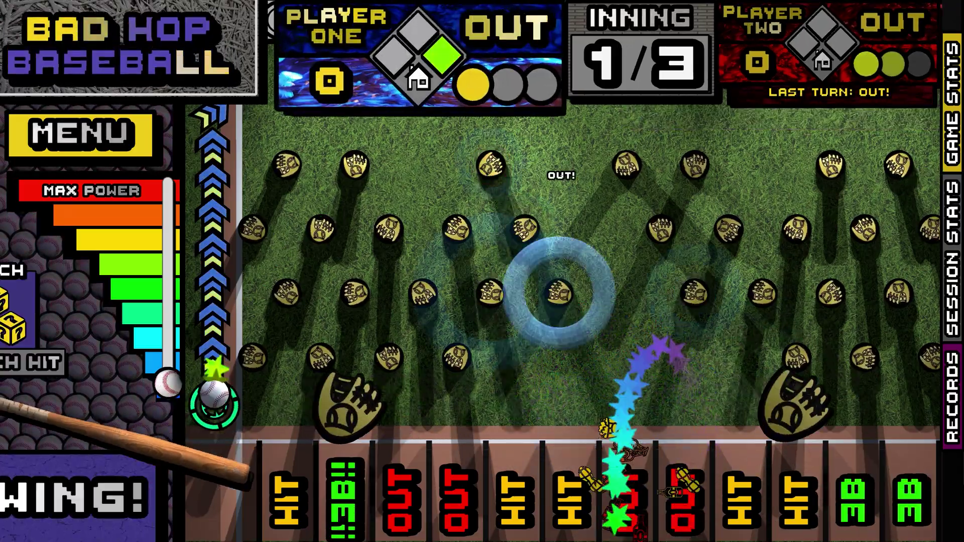
key(space)
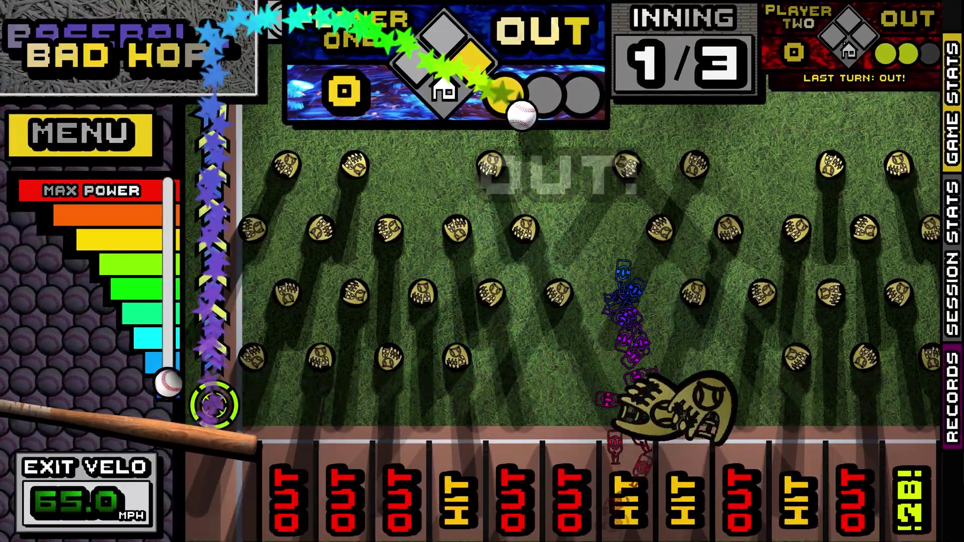